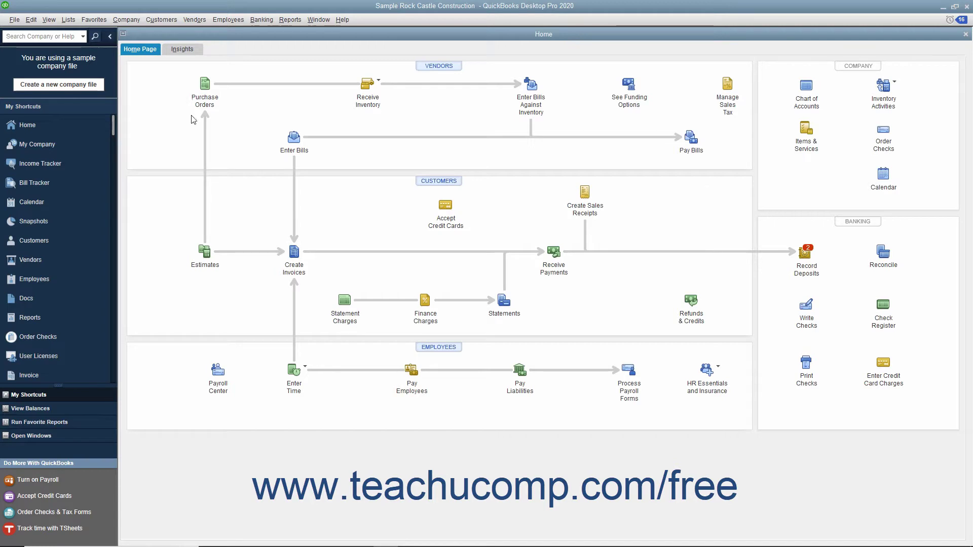
- Begin reconciling 10100 Checking with statement date 11/30/2024, ready to enter the ending balance
{"action": "left_click", "coordinate": [261, 20]}
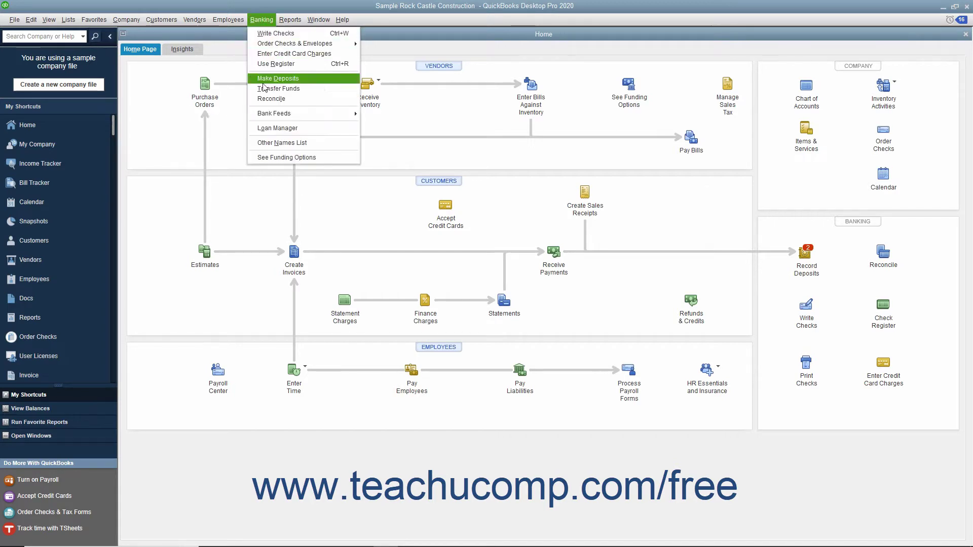
{"action": "left_click", "coordinate": [267, 99]}
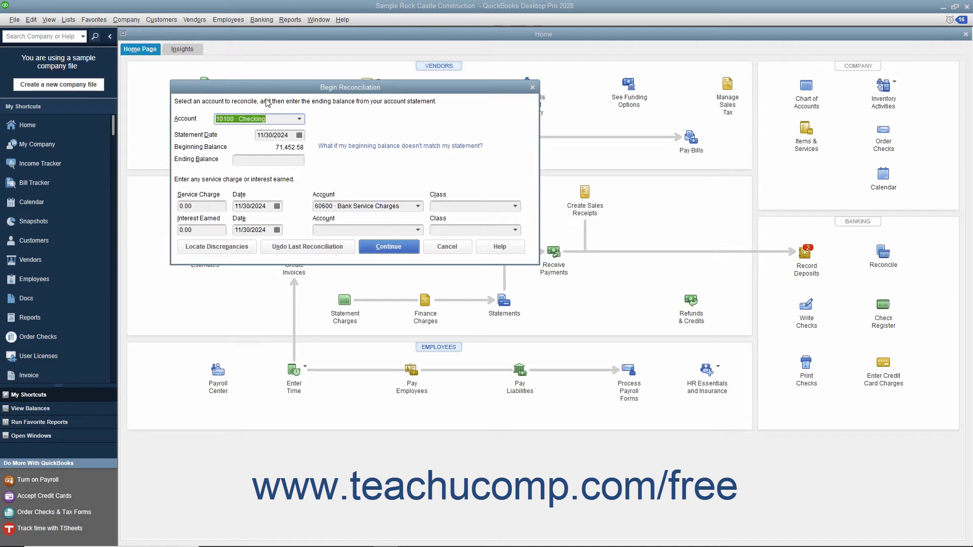
{"action": "left_click", "coordinate": [300, 119]}
{"action": "left_click", "coordinate": [297, 133]}
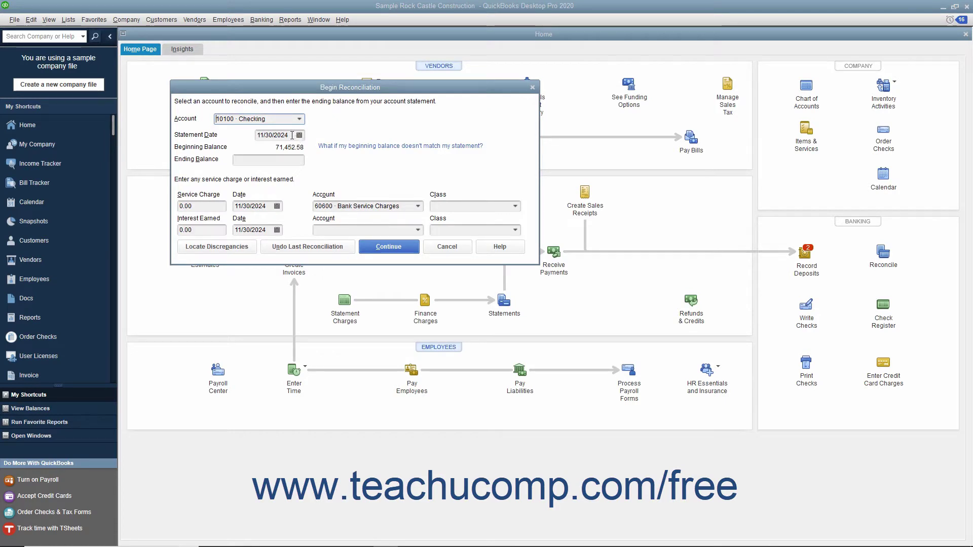
{"action": "left_click", "coordinate": [299, 135]}
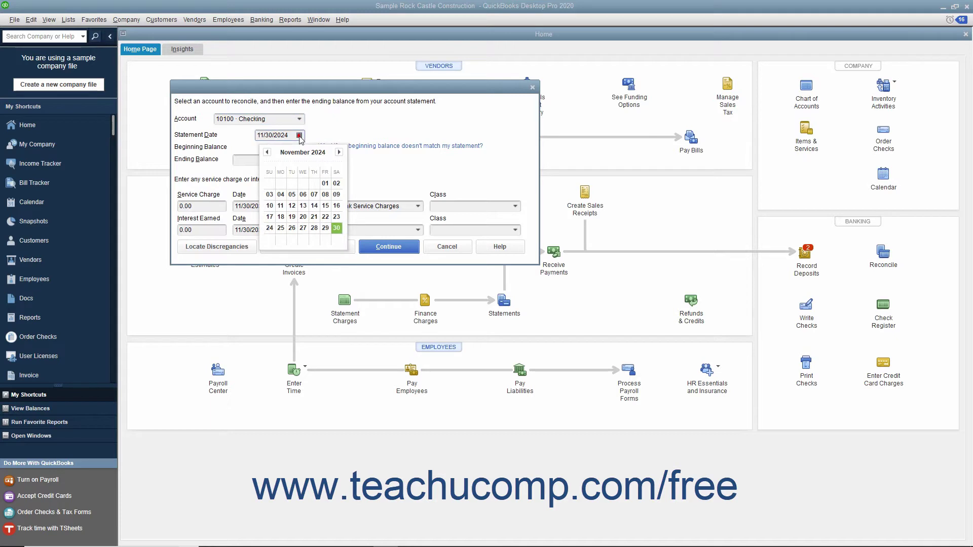
{"action": "left_click", "coordinate": [336, 229]}
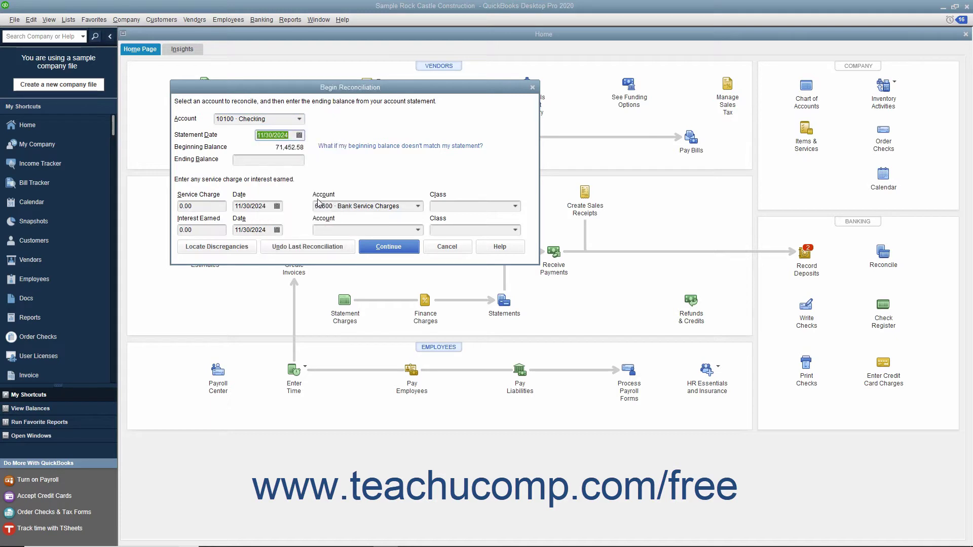
{"action": "left_click", "coordinate": [293, 158]}
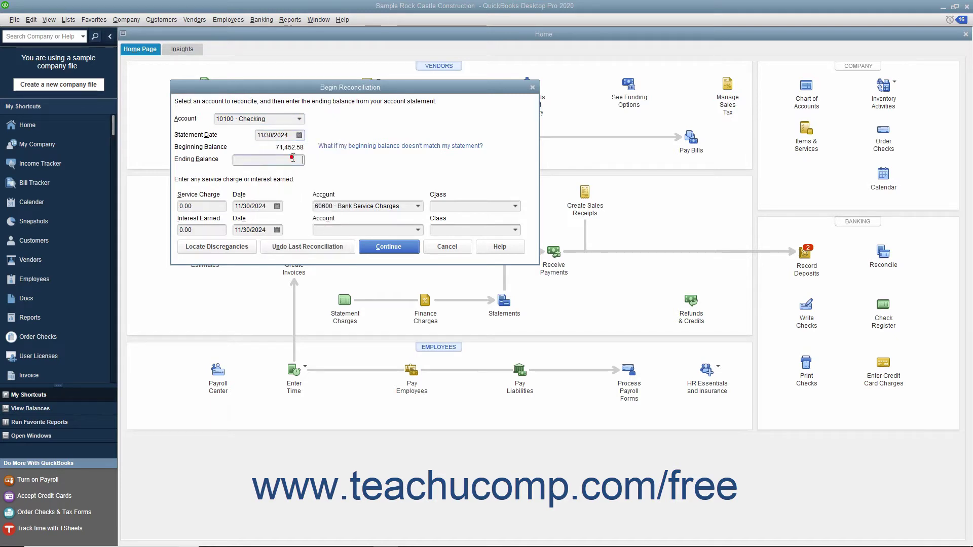
{"action": "type", "text": "55055641.39"}
- Enter ending balance 55,641.39 and keep Bank Service Charges as the service charge account
{"action": "left_click", "coordinate": [211, 206]}
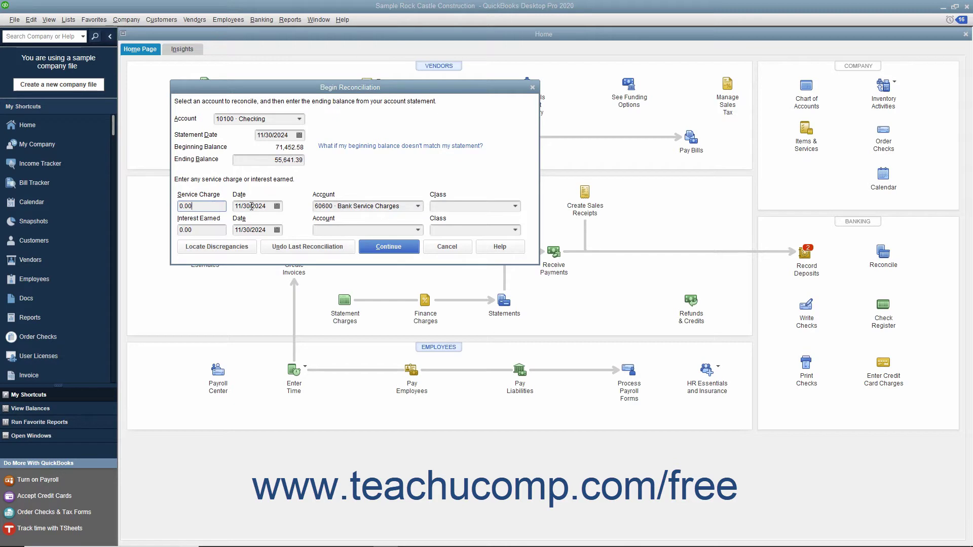
{"action": "left_click", "coordinate": [416, 207]}
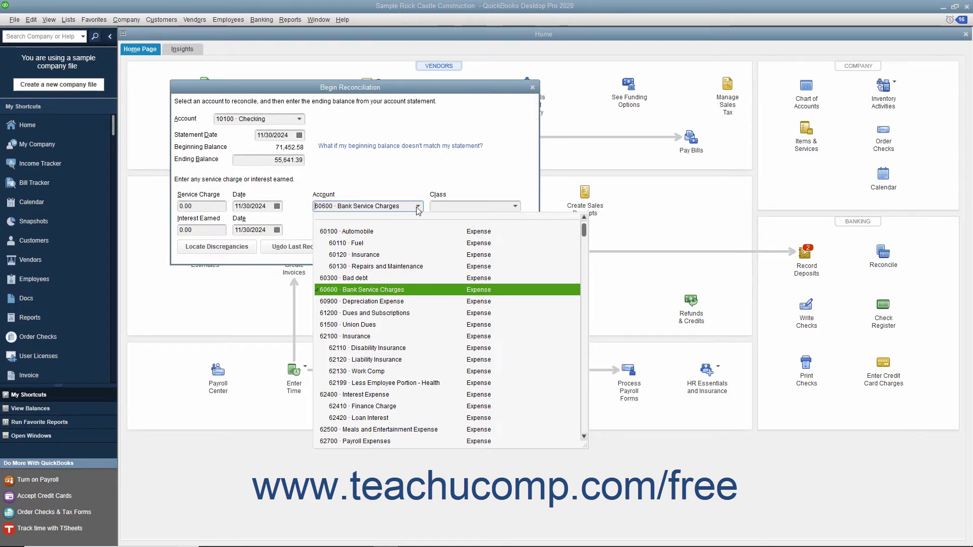
{"action": "left_click", "coordinate": [417, 208]}
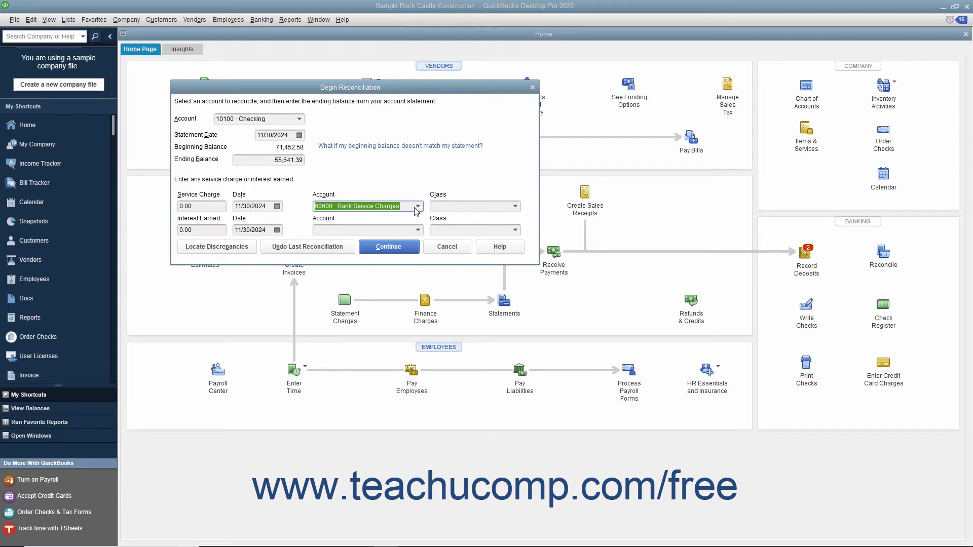
{"action": "left_click", "coordinate": [214, 230]}
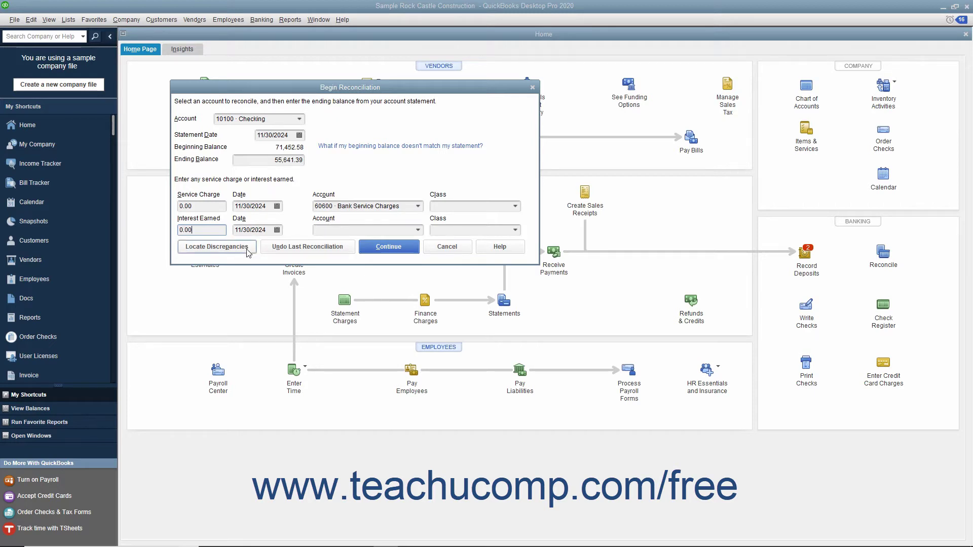
{"action": "left_click", "coordinate": [217, 246]}
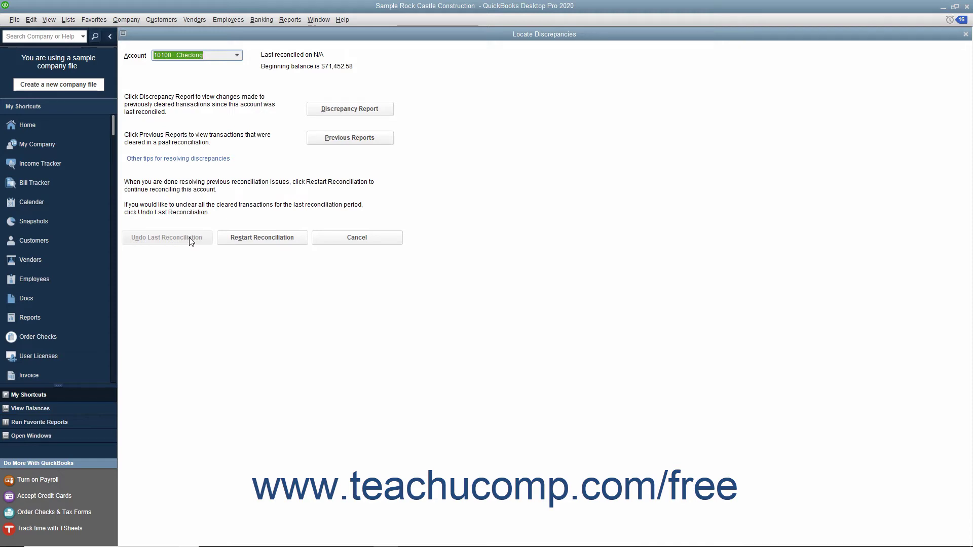
{"action": "left_click", "coordinate": [241, 242]}
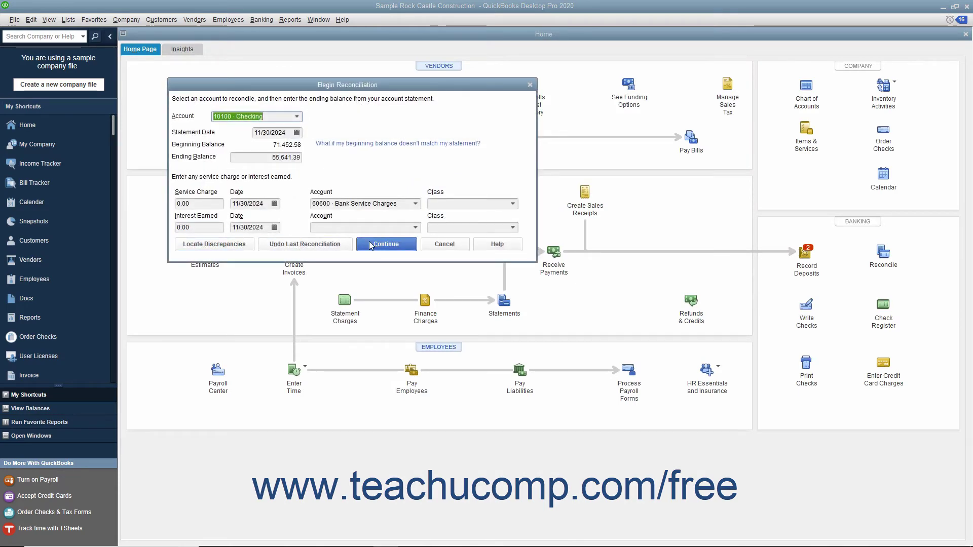
- Continue from Begin Reconciliation to the checking account's transactions to clear
{"action": "left_click", "coordinate": [385, 245]}
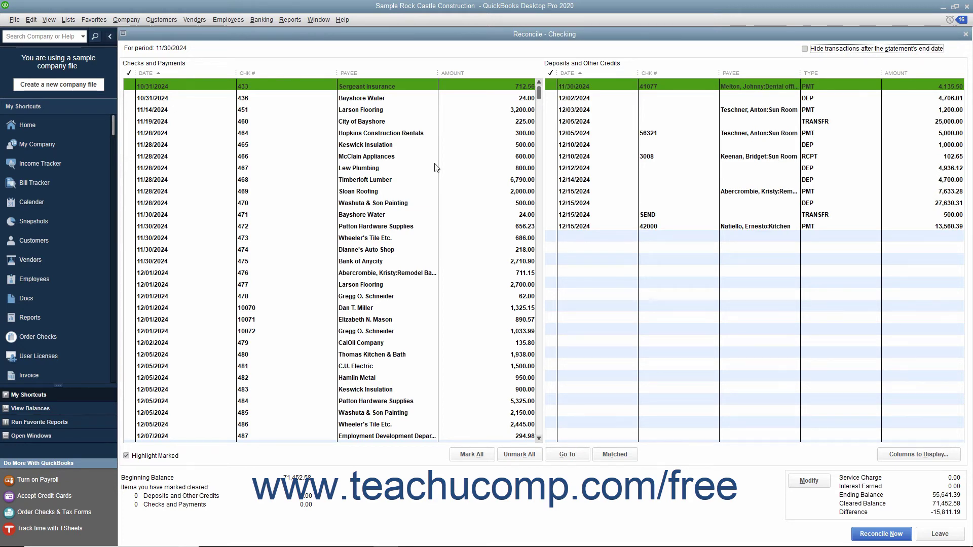
- Clear the 4,135.50 deposit and checks 433 through 474, bringing the difference to 0.00
{"action": "left_click", "coordinate": [550, 86]}
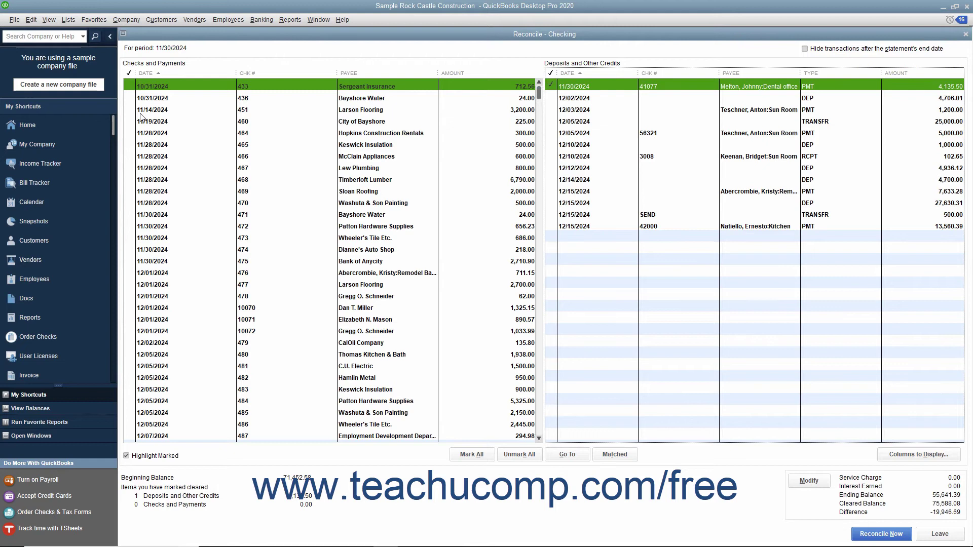
{"action": "left_click", "coordinate": [130, 86]}
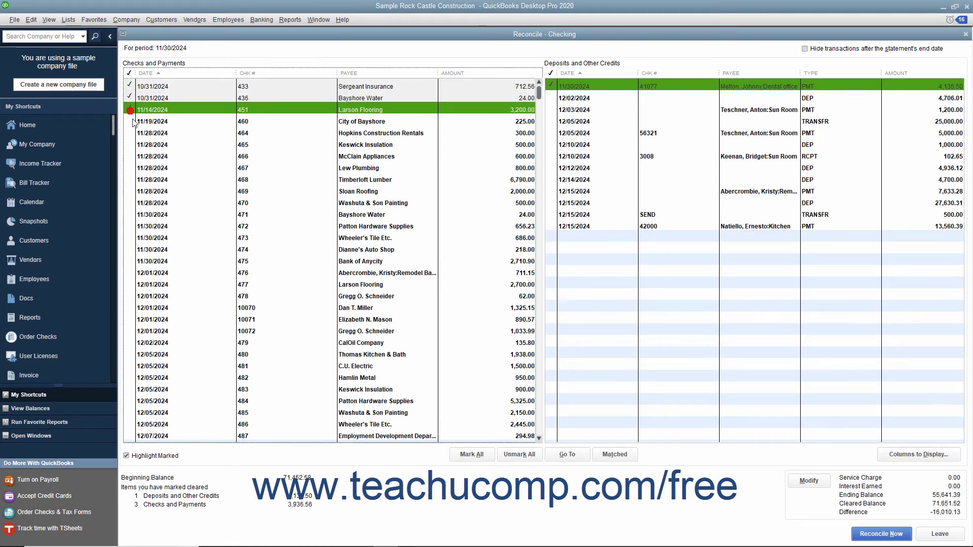
{"action": "left_click", "coordinate": [130, 109]}
{"action": "left_click", "coordinate": [130, 133]}
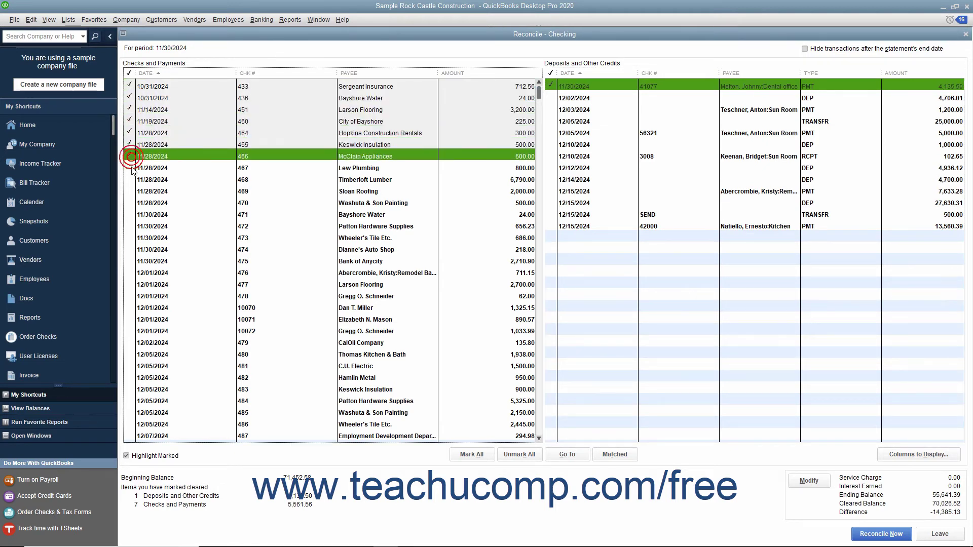
{"action": "left_click", "coordinate": [130, 156]}
{"action": "left_click", "coordinate": [130, 180]}
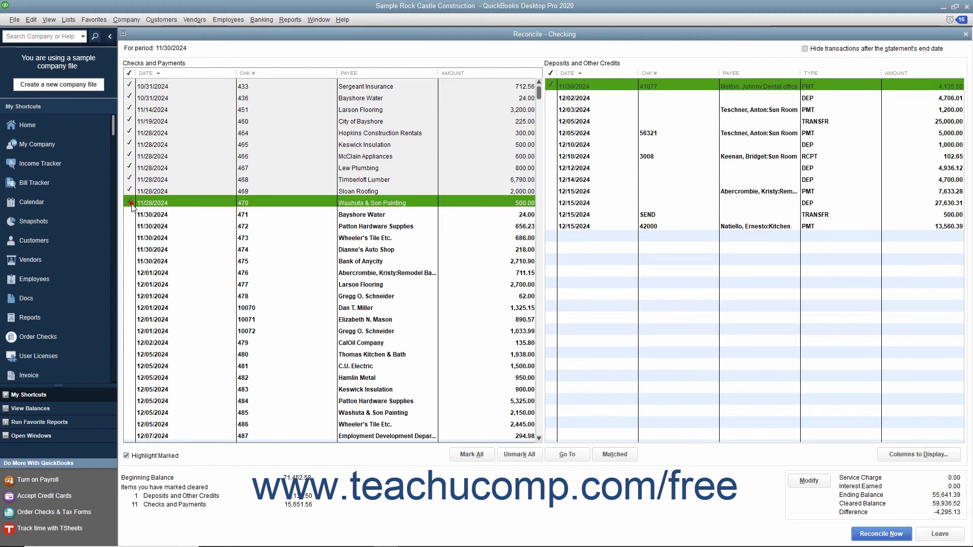
{"action": "left_click", "coordinate": [130, 204]}
{"action": "left_click", "coordinate": [130, 214]}
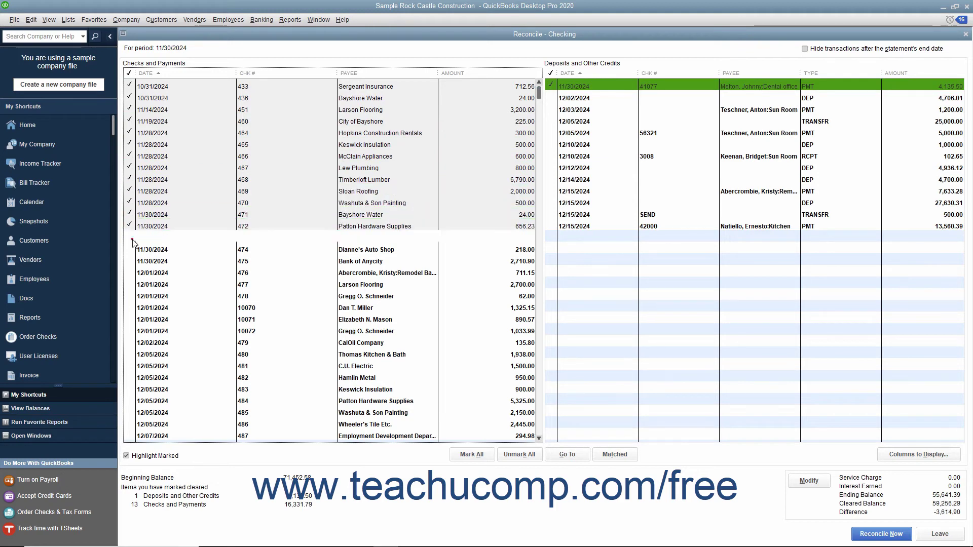
{"action": "left_click", "coordinate": [130, 238]}
{"action": "left_click", "coordinate": [130, 250]}
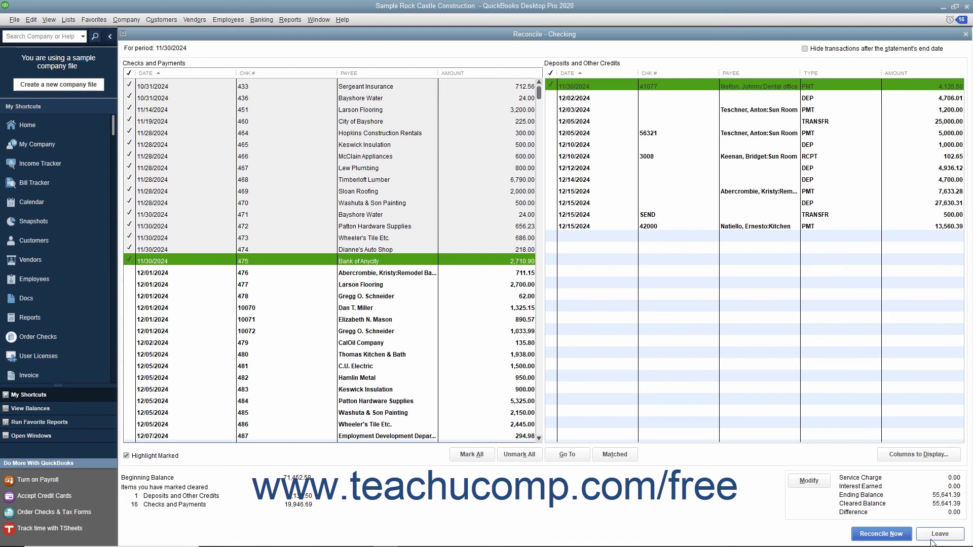
- Finish the checking reconciliation with Reconcile Now and choose Both for the report
{"action": "left_click", "coordinate": [859, 513]}
{"action": "left_click", "coordinate": [864, 537]}
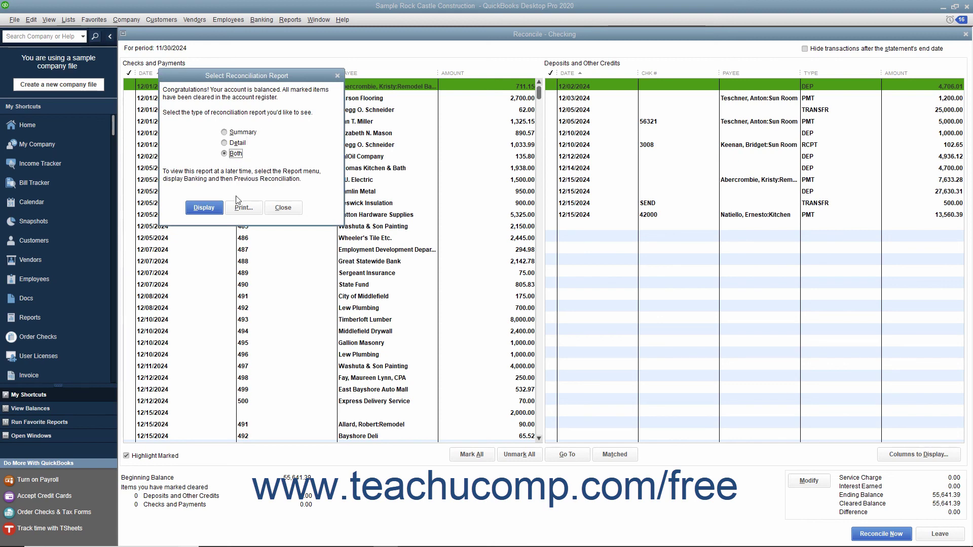
- Show the Reconciliation Summary and Detail reports for 10100 Checking, dismissing the information message
{"action": "left_click", "coordinate": [204, 208]}
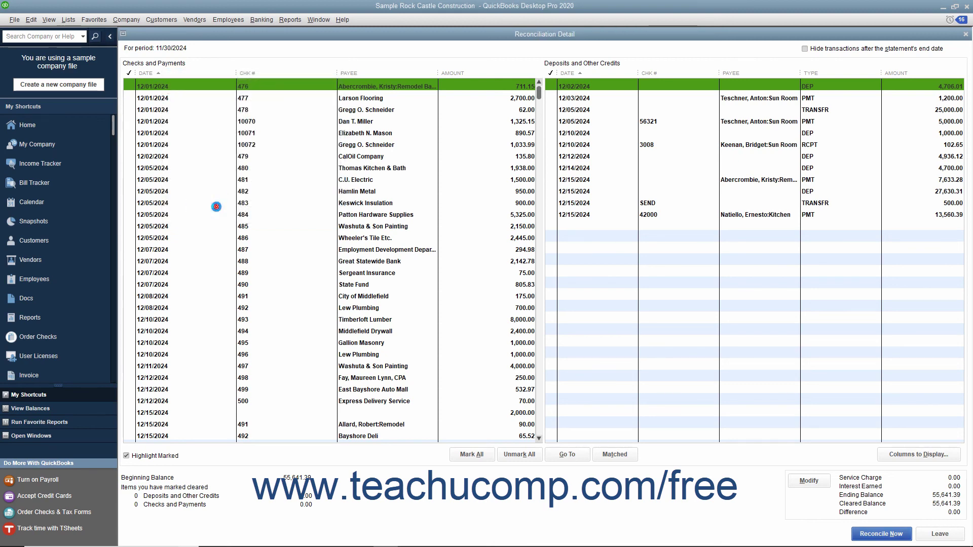
{"action": "left_click", "coordinate": [533, 239]}
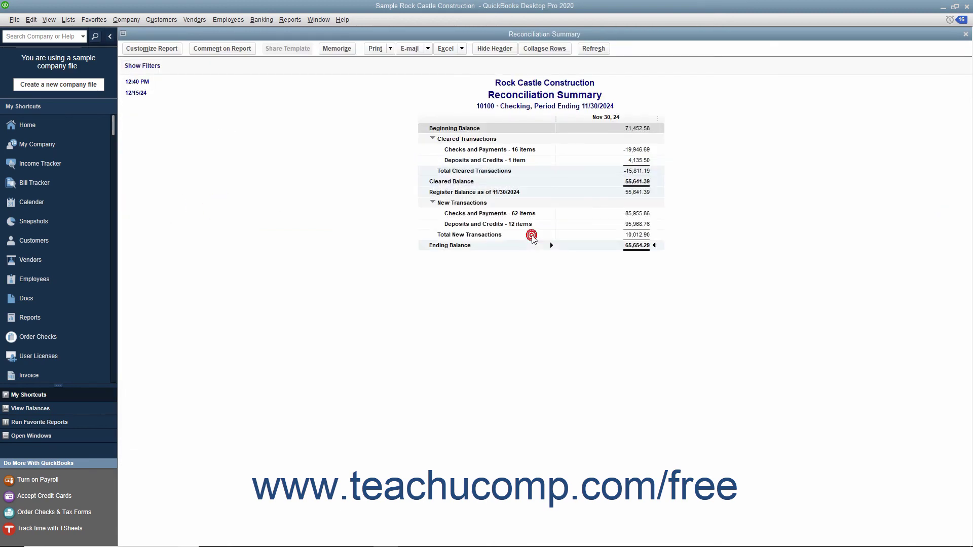
{"action": "left_click", "coordinate": [966, 37]}
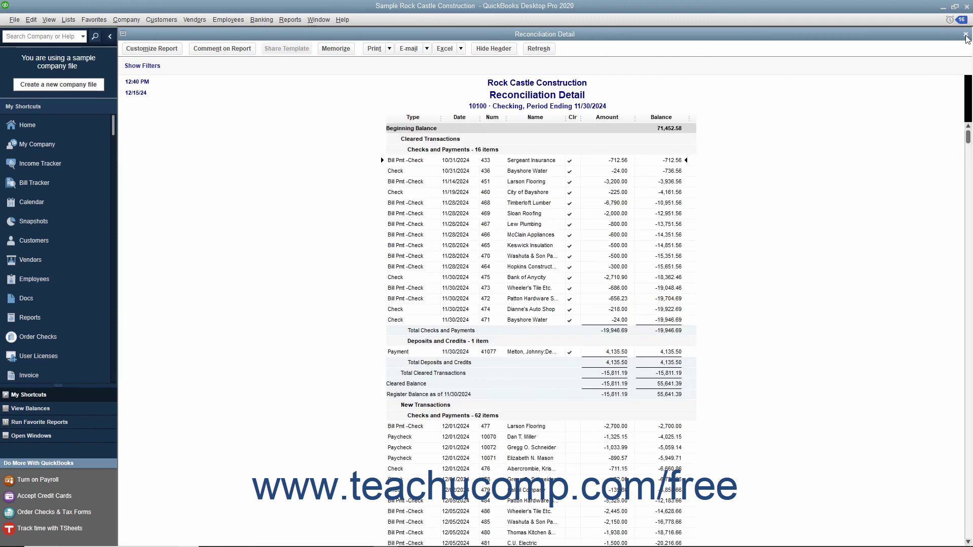